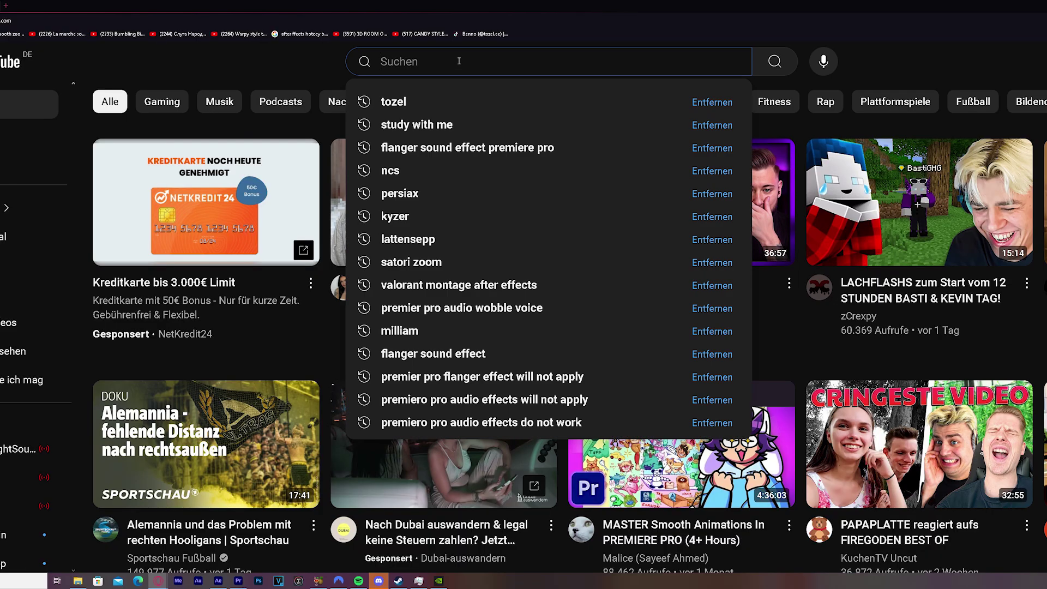
- Search YouTube for the creator's name, open their channel, and scroll to the Videos row
type("tozel")
key("Return")
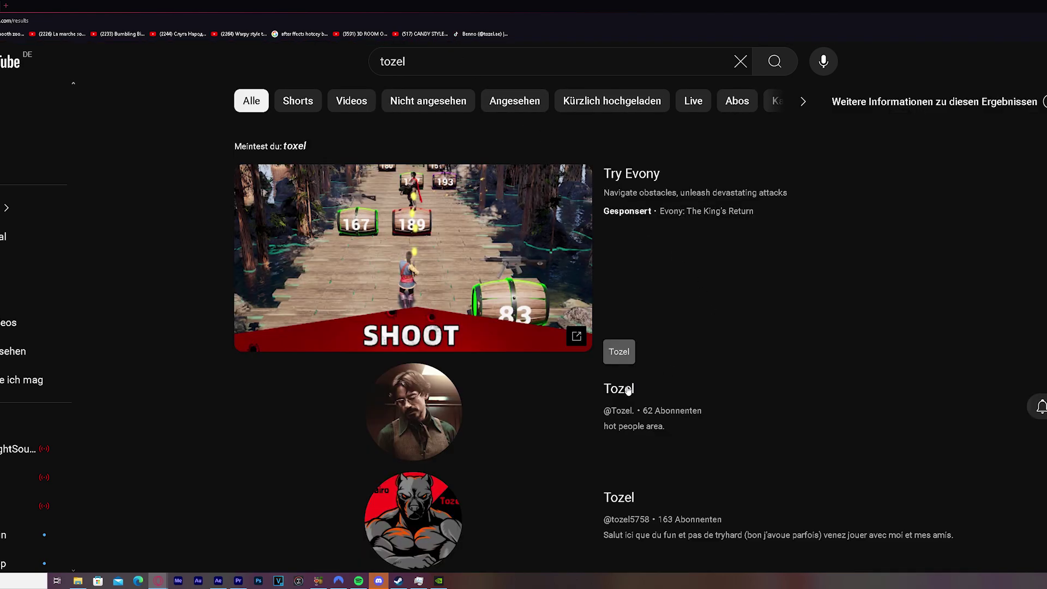
left_click(629, 369)
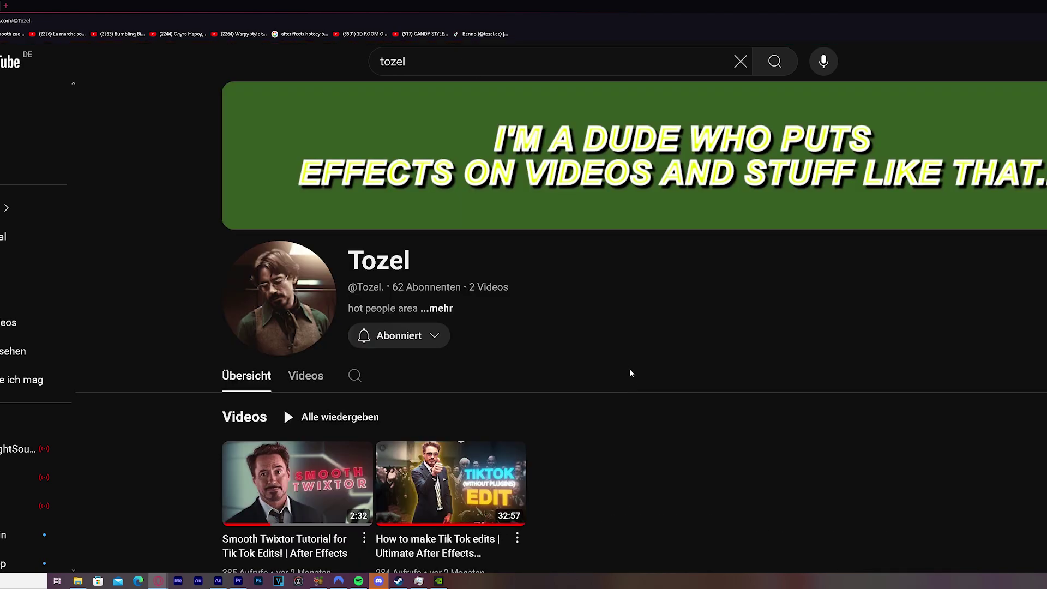
scroll(590, 308, "down", 4)
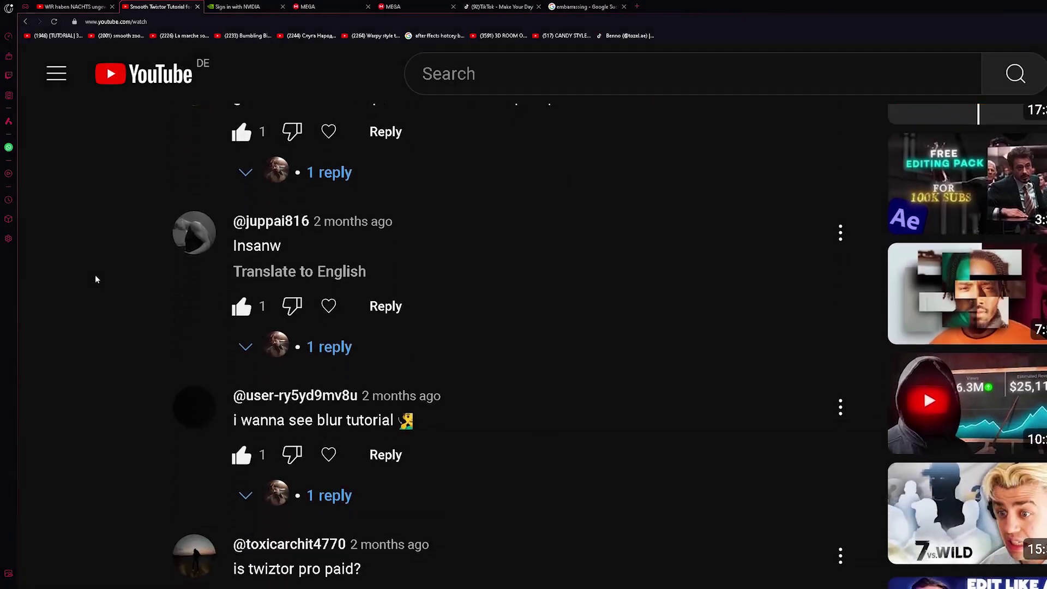
scroll(96, 279, "down", 1)
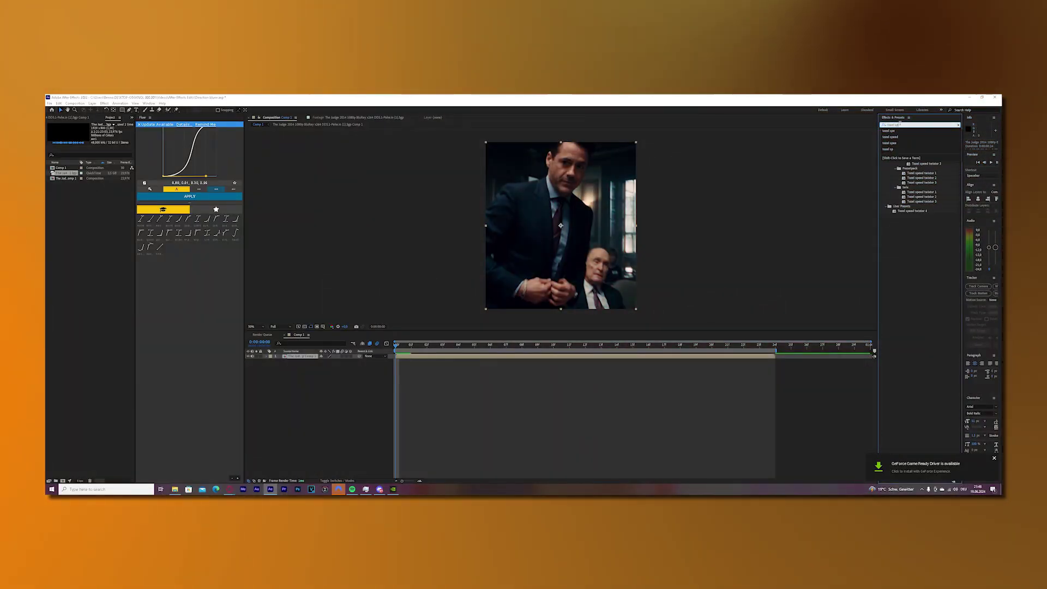
- Apply the saved Twixtor speed preset to the clip and add a selected adjustment layer above it
double_click(927, 191)
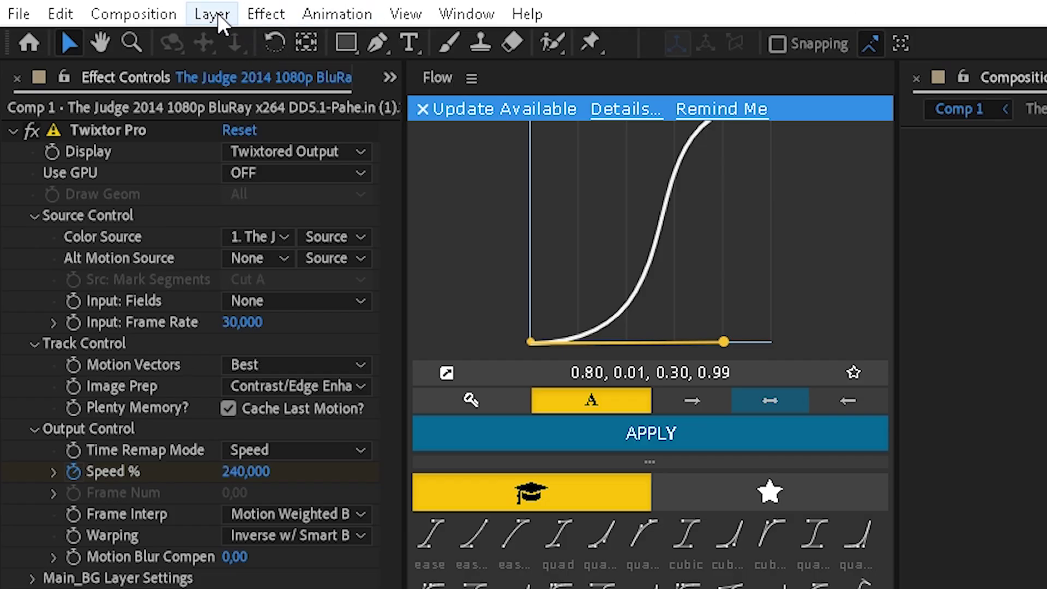
left_click(217, 13)
mouse_move(228, 37)
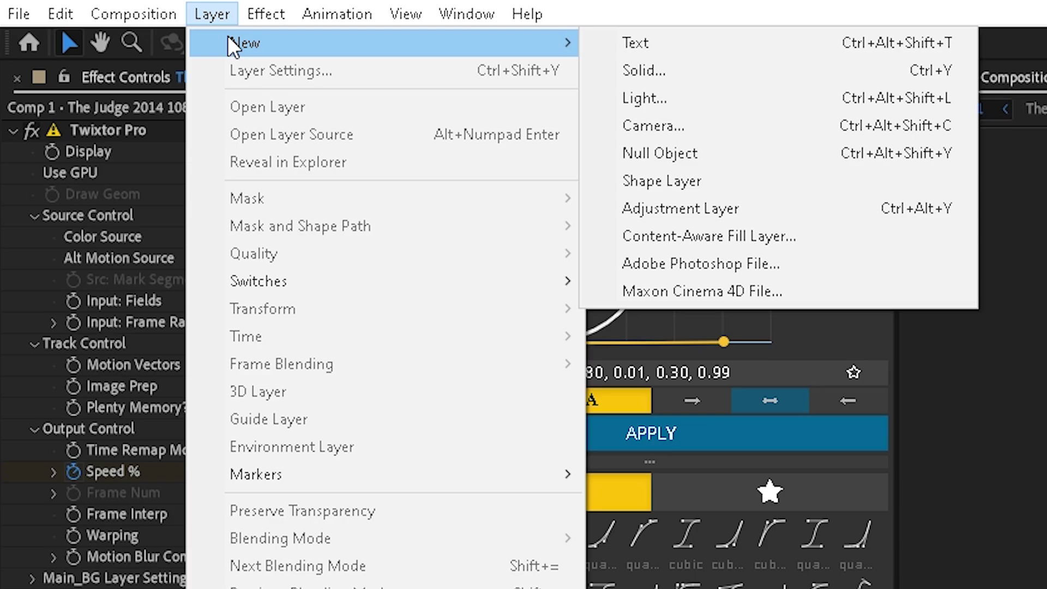
left_click(699, 212)
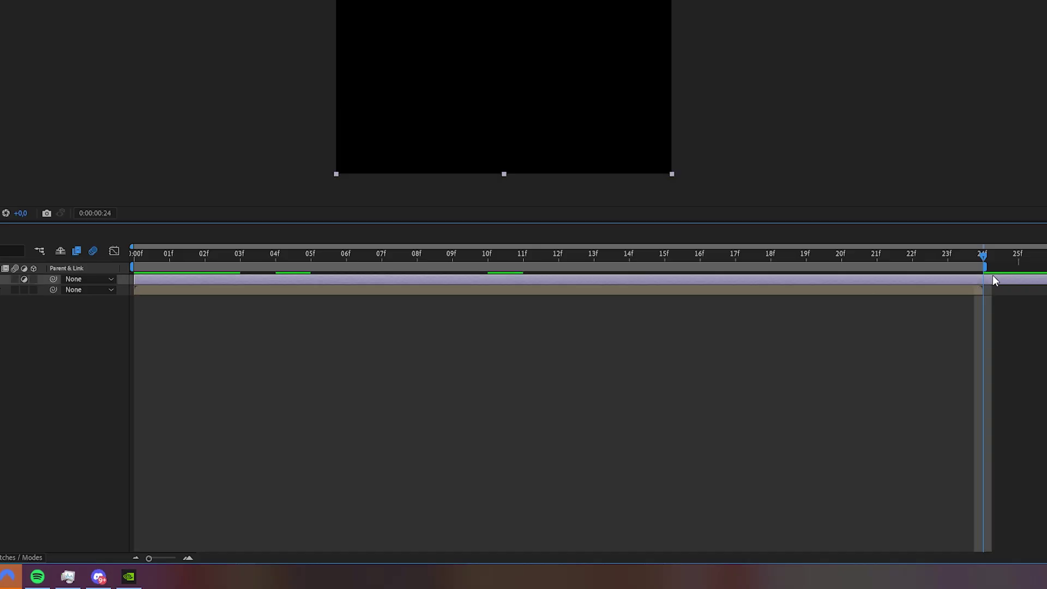
key("F2")
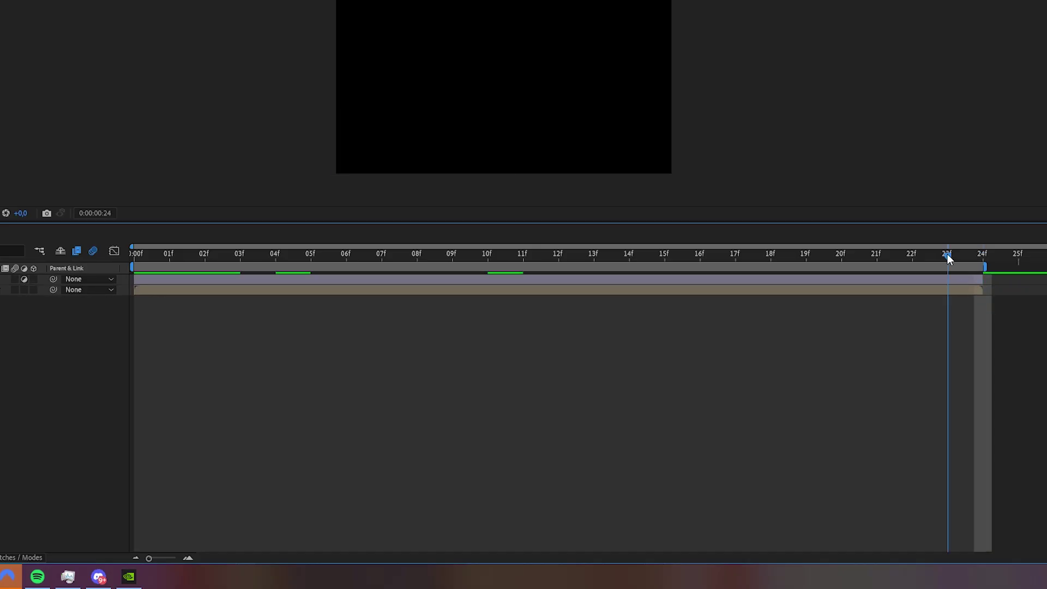
left_click(205, 279)
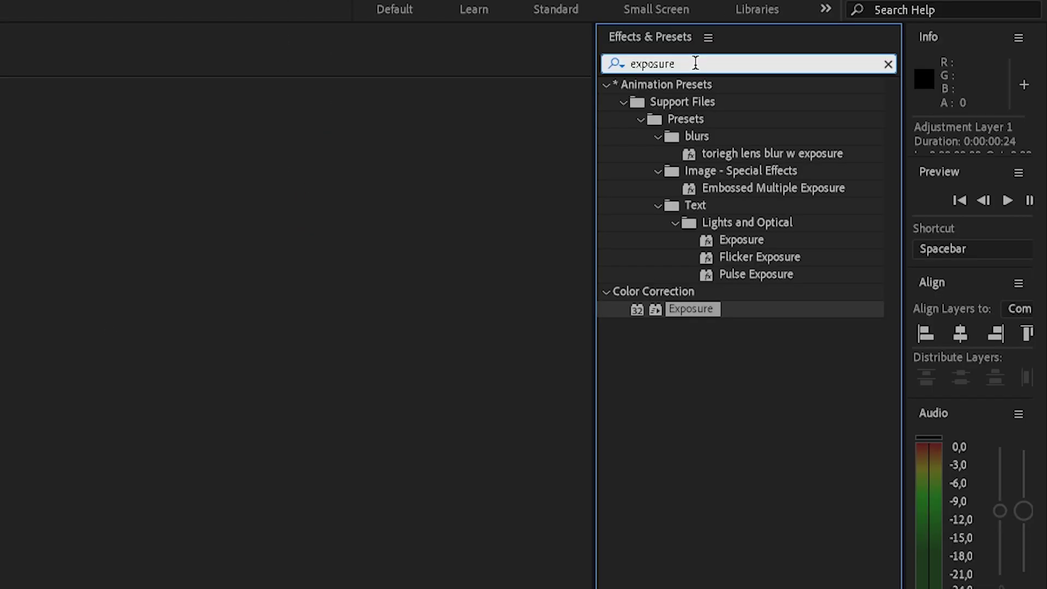
- Apply BCC Directional Blur to the adjustment layer and keyframe its Blur Amount, entering 0
type("bcc ")
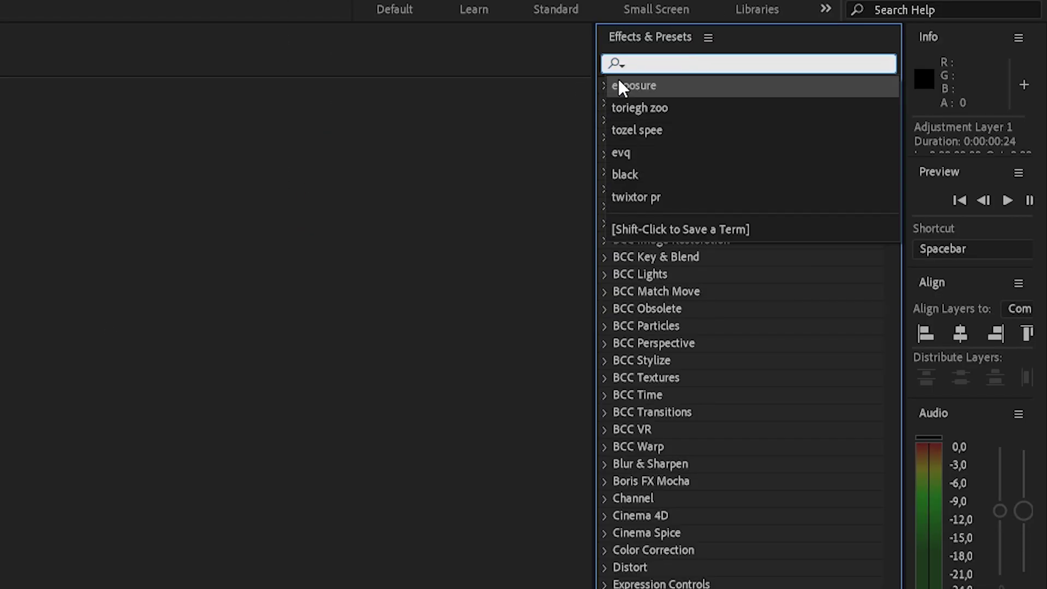
type("directiona")
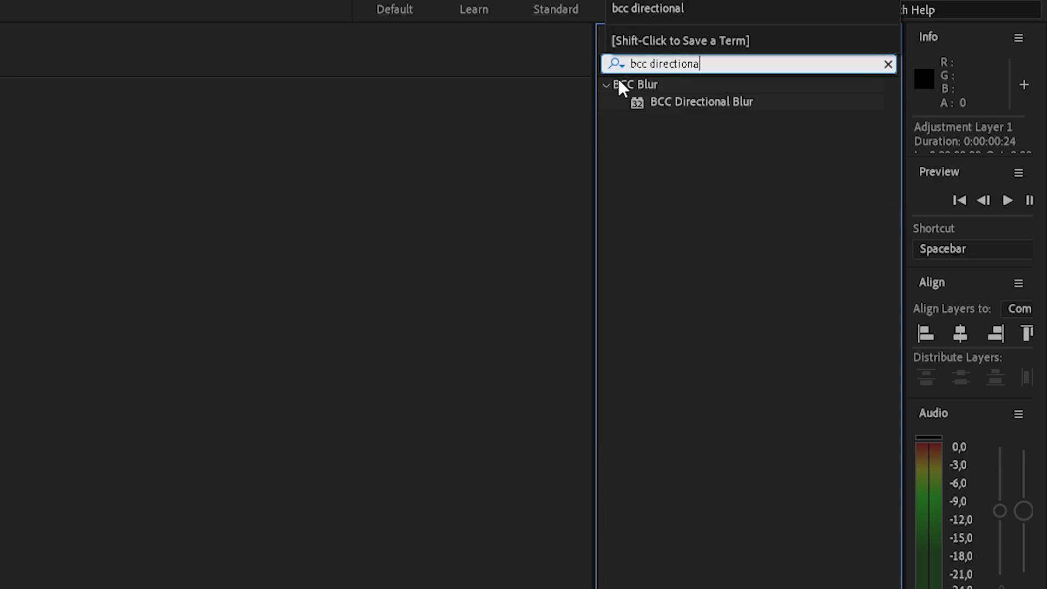
left_click_drag(703, 102, 231, 371)
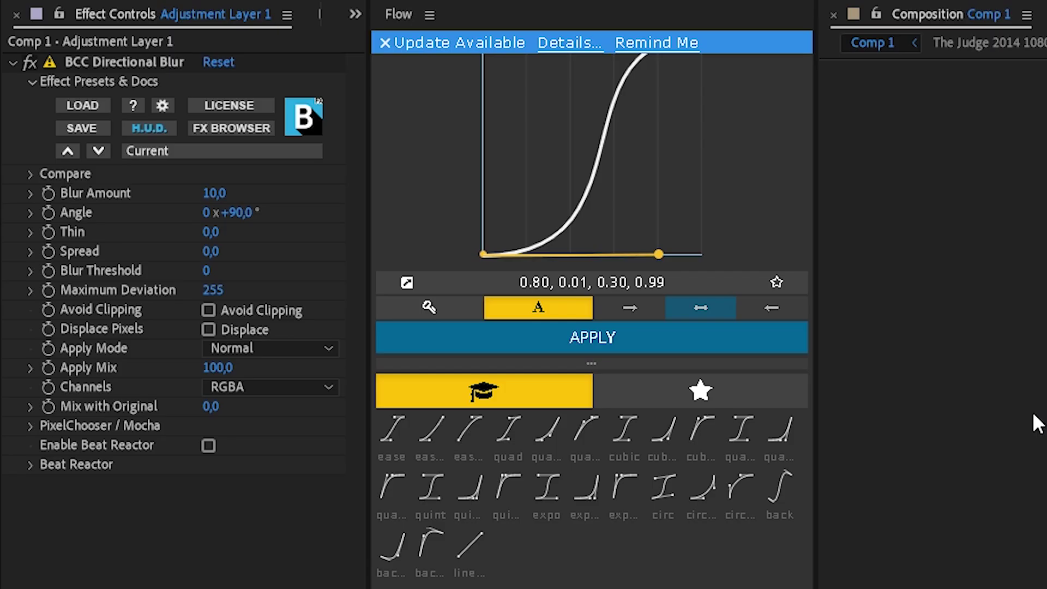
left_click(44, 191)
left_click(213, 194)
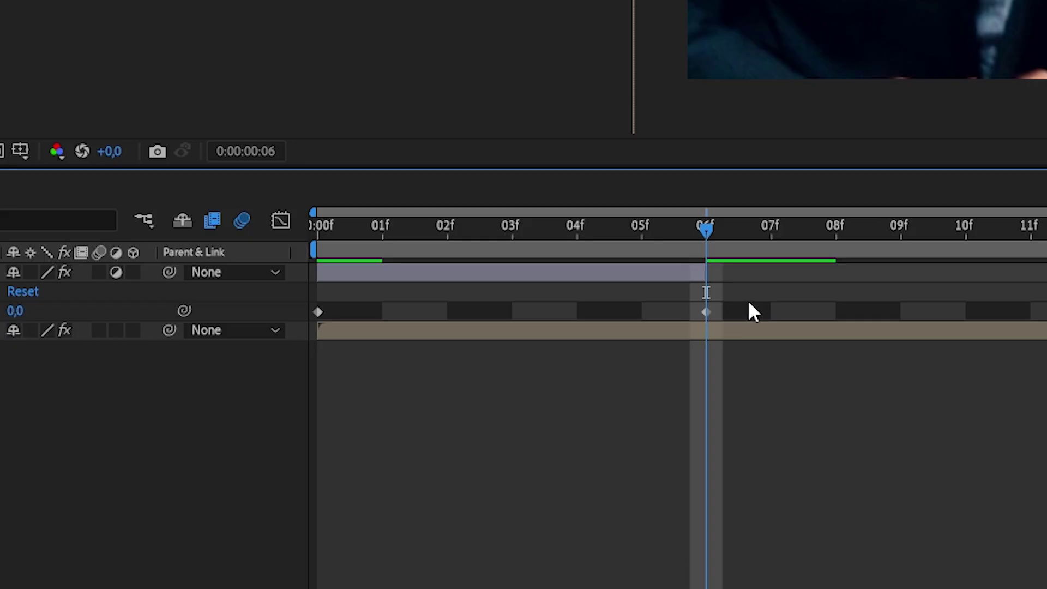
- Apply Easy Ease to both Blur Amount keyframes
left_click_drag(752, 298, 297, 342)
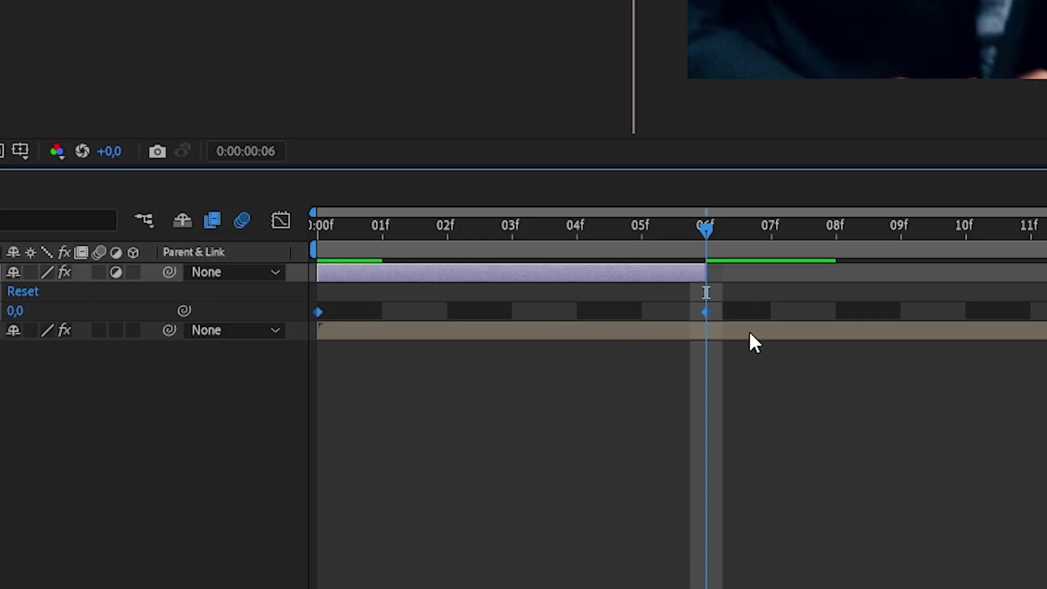
right_click(706, 312)
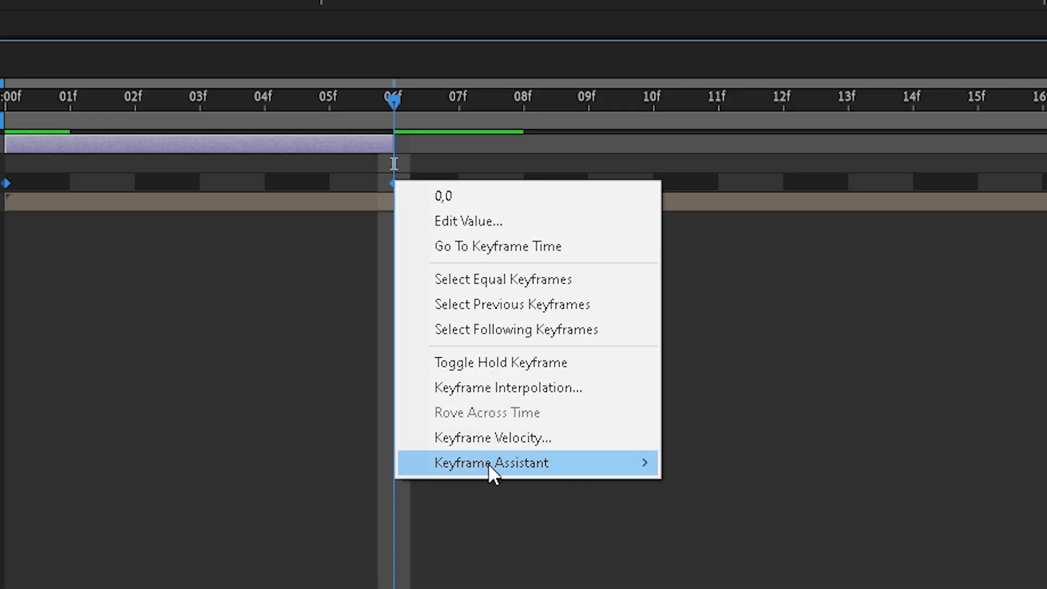
mouse_move(801, 588)
left_click(676, 519)
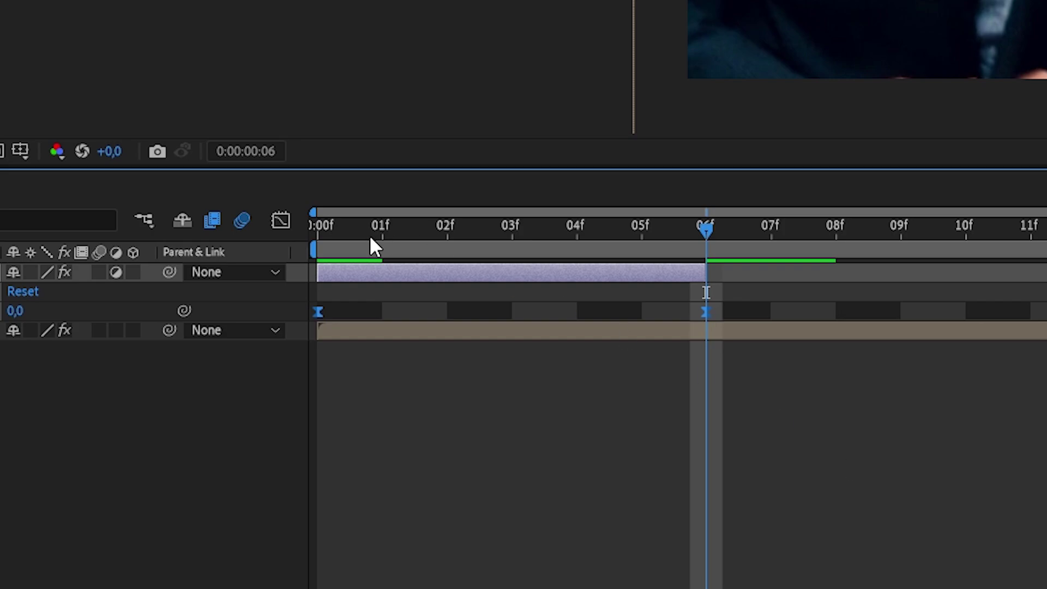
- Reshape the Blur Amount curve in the Graph Editor so 150 drops steeply to 0 by frame 6
left_click(292, 230)
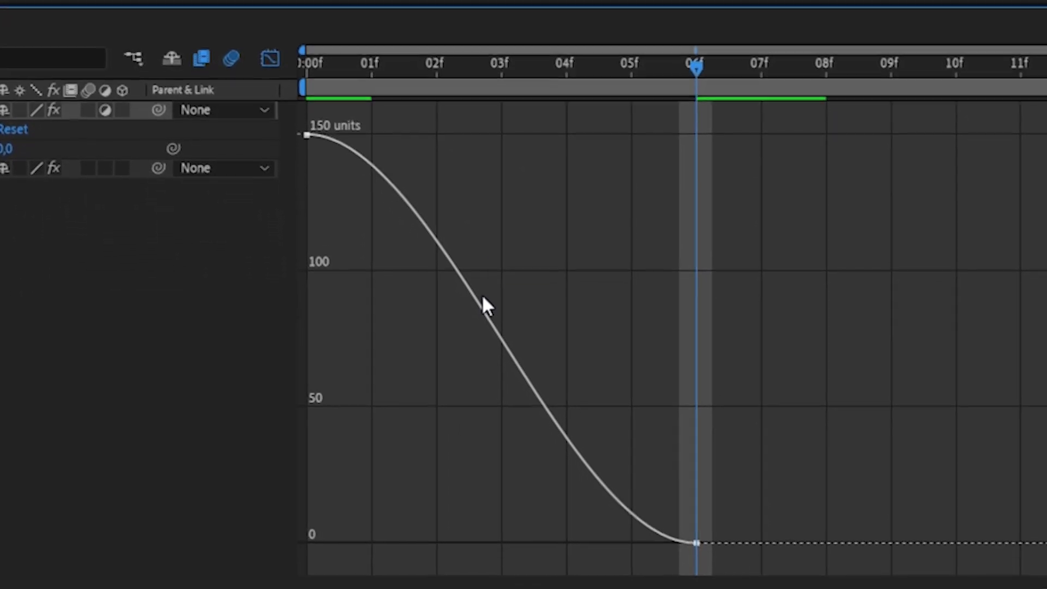
double_click(493, 436)
left_click(381, 190)
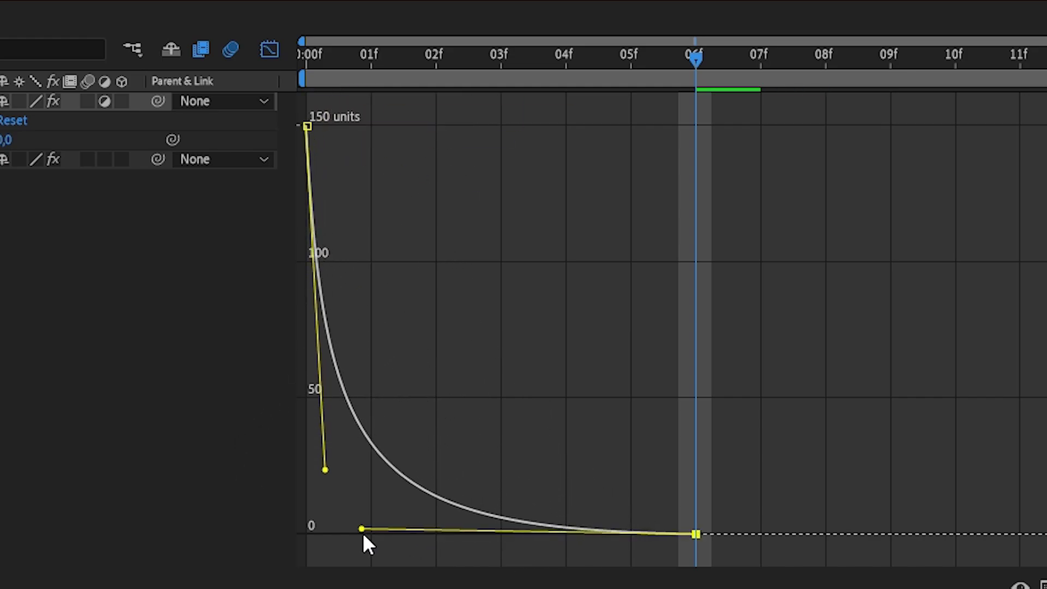
left_click(751, 159)
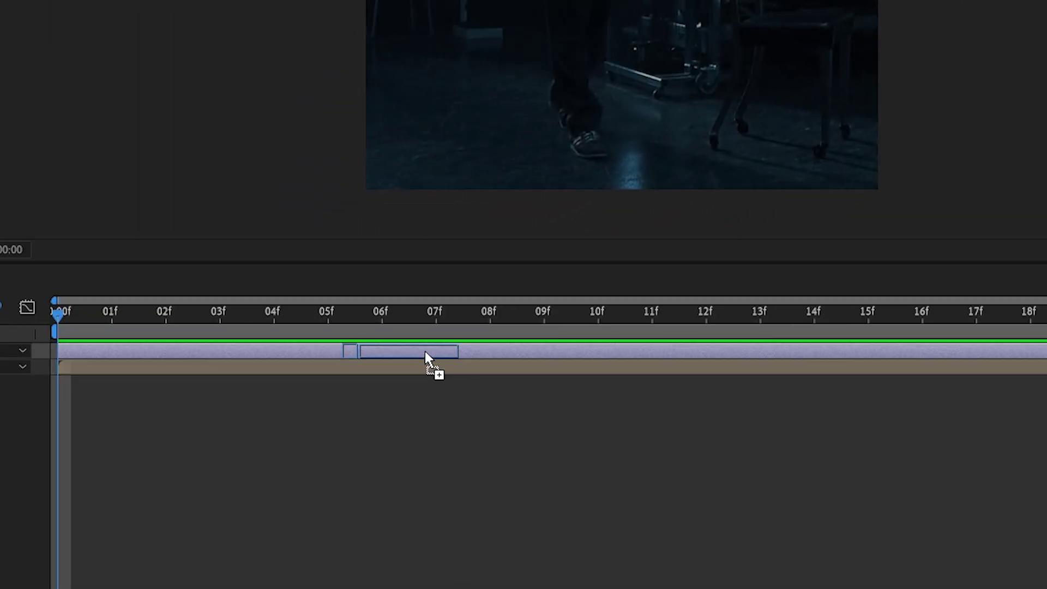
- Add BCC Lens Blur OBS to the adjustment layer with the CatadioptricMirrorLens2.bsp lens preset
left_click_drag(424, 351, 424, 355)
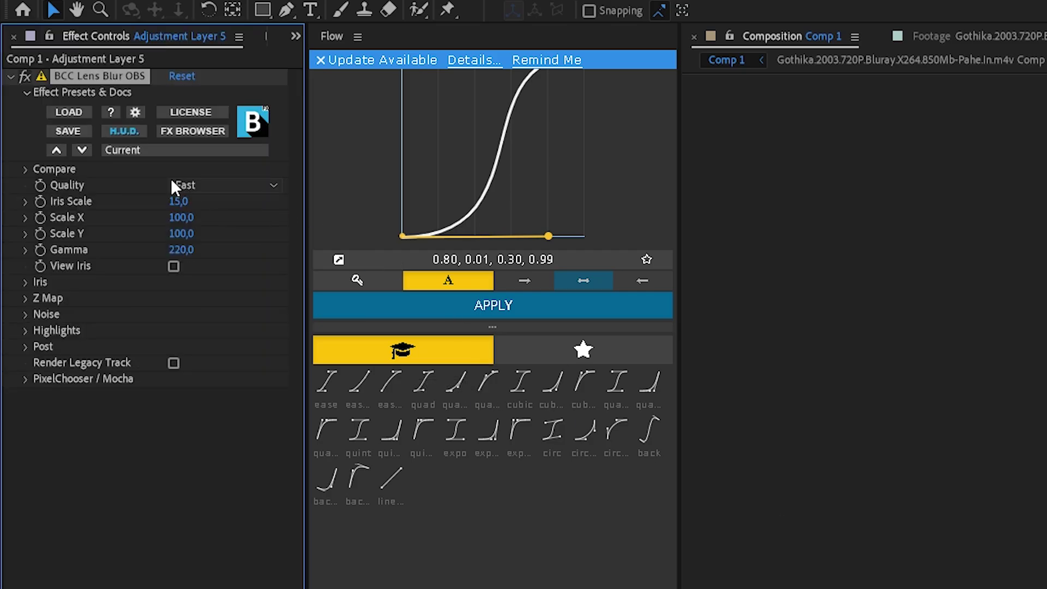
left_click(137, 150)
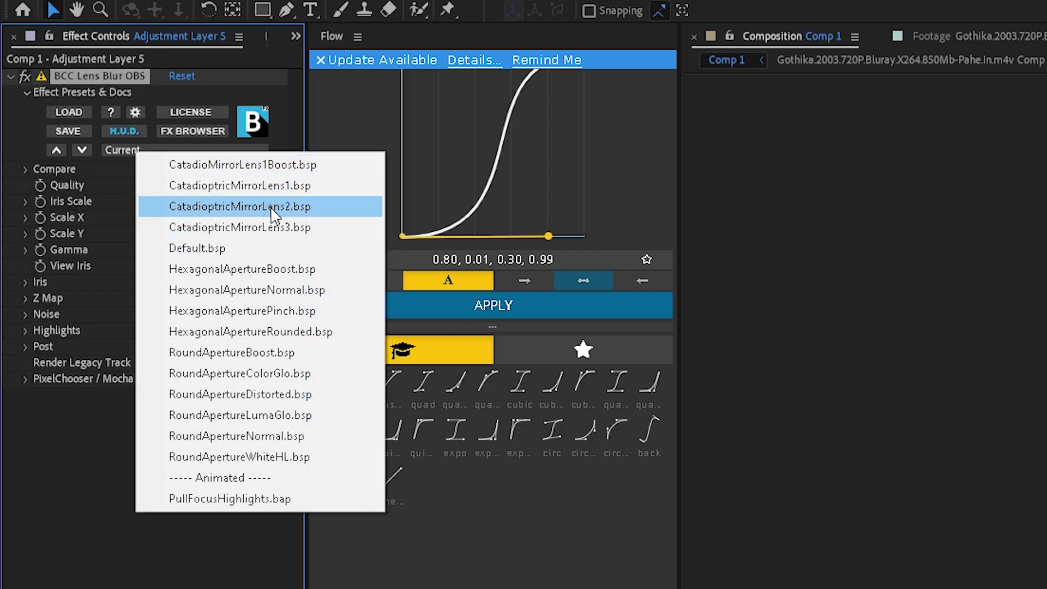
left_click(272, 214)
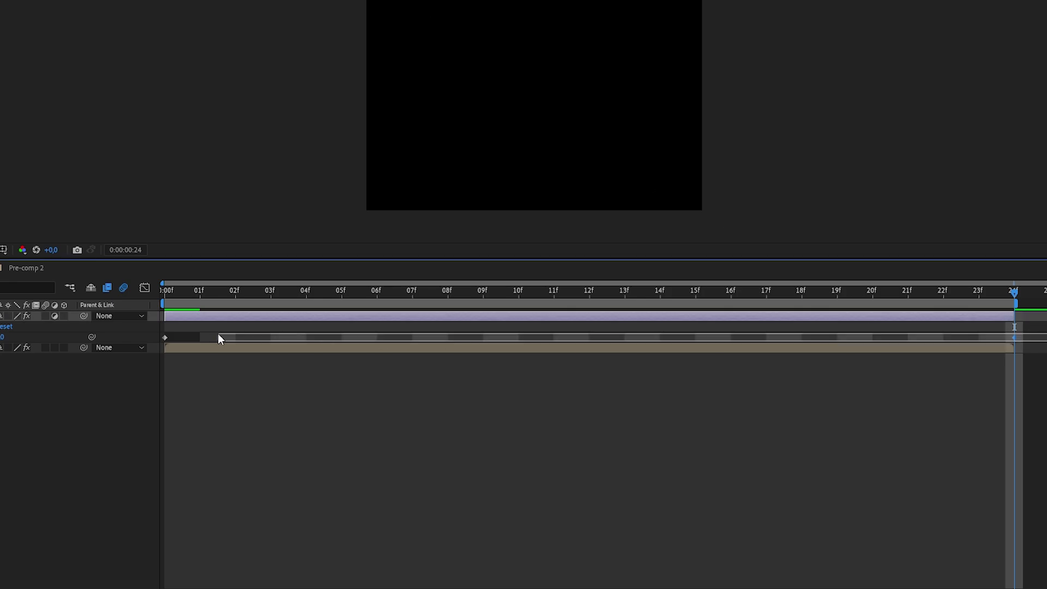
- On the speed graph, set first keyframe influence to about 10% and last to 94%, then preview
left_click_drag(220, 338, 157, 325)
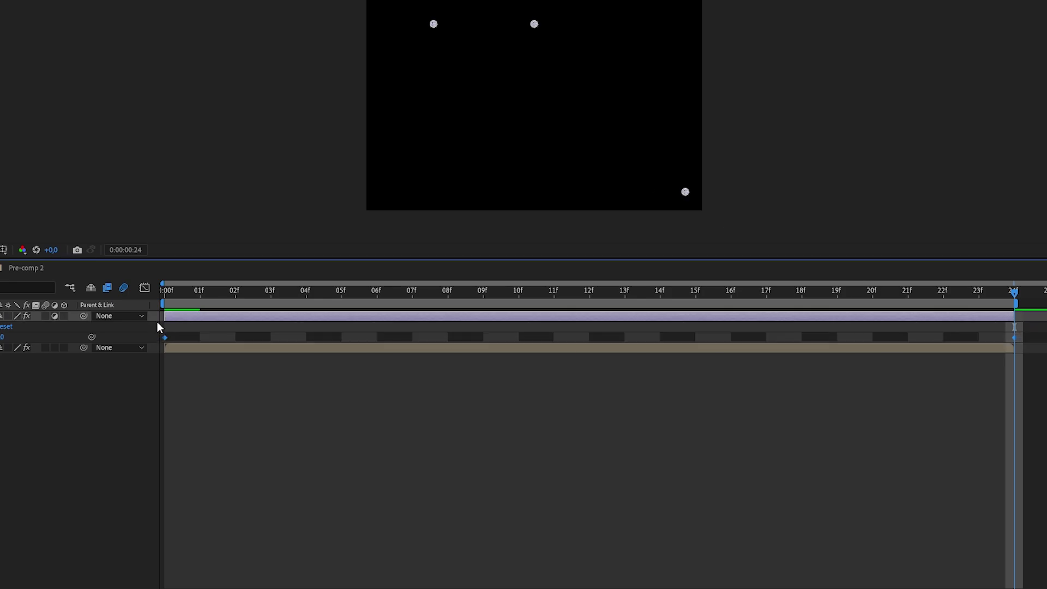
left_click(144, 287)
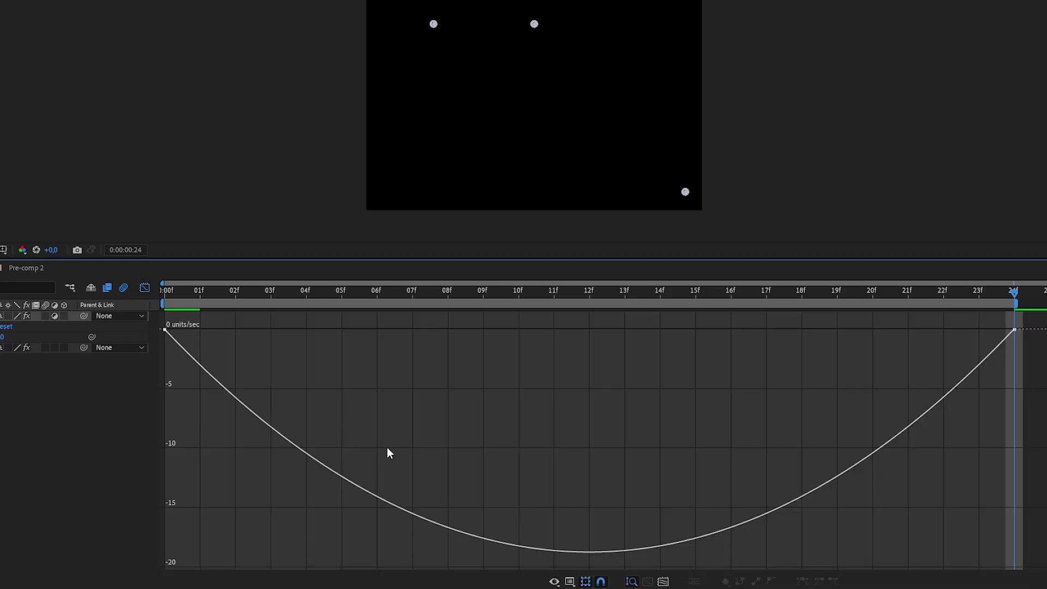
right_click(622, 330)
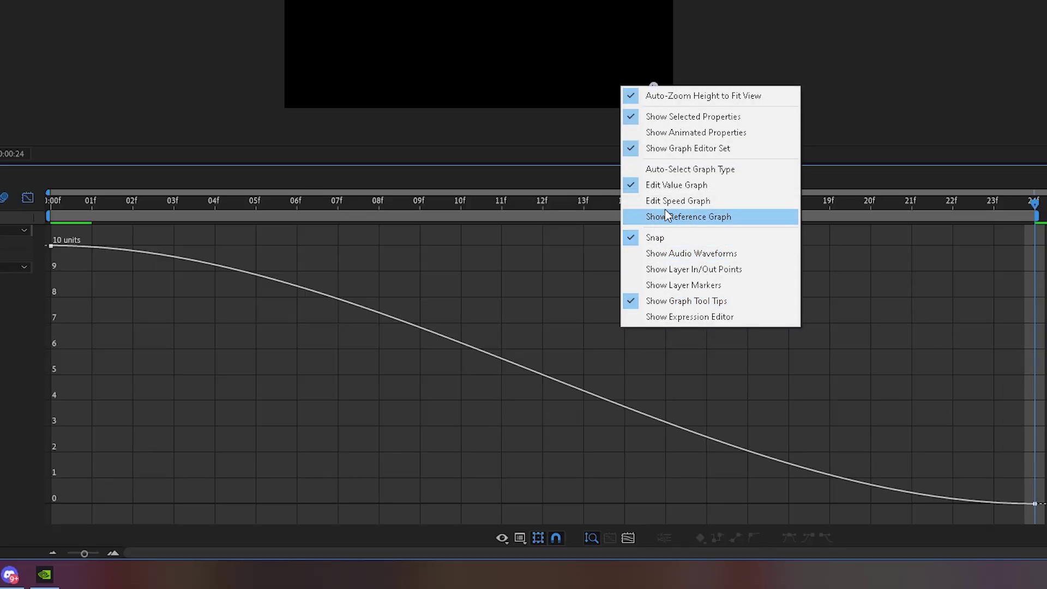
left_click(676, 200)
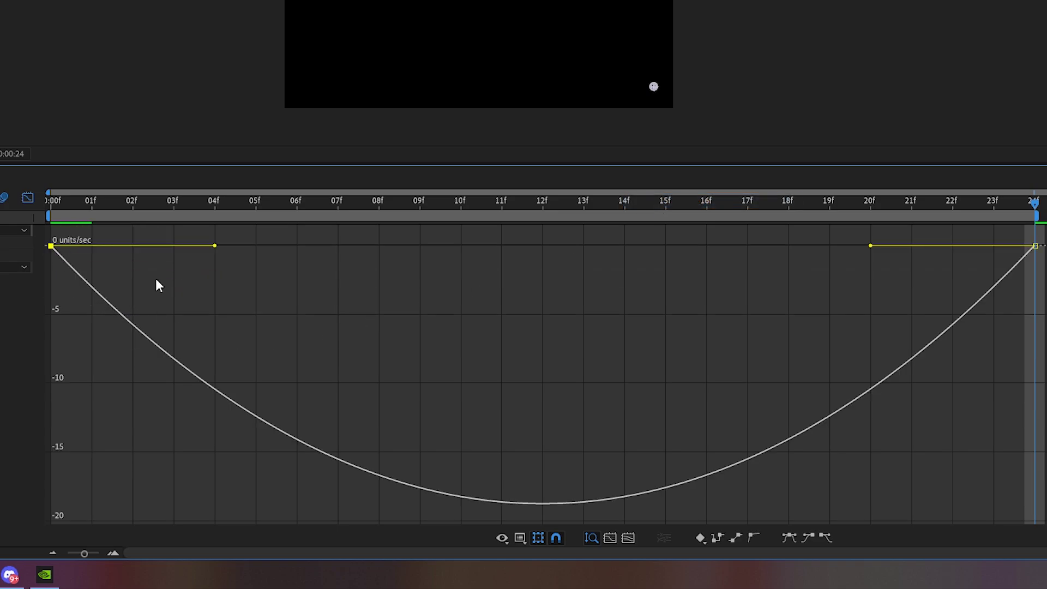
left_click_drag(214, 248, 68, 246)
left_click_drag(870, 246, 550, 249)
key("space")
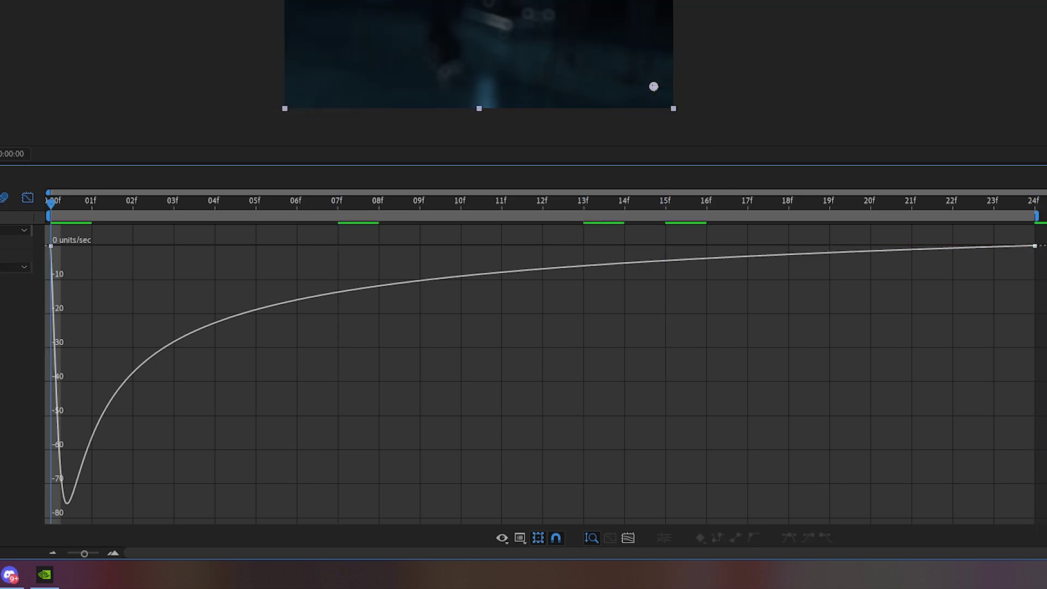
left_click(26, 198)
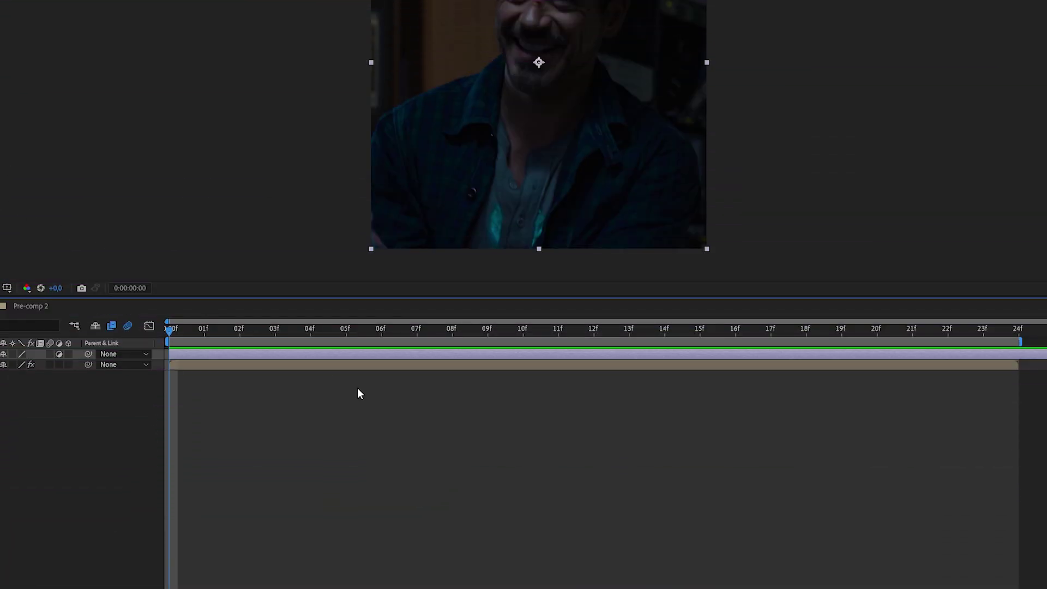
- Add a new adjustment layer with BCC Directional Blur applied
key("ctrl+shift+y")
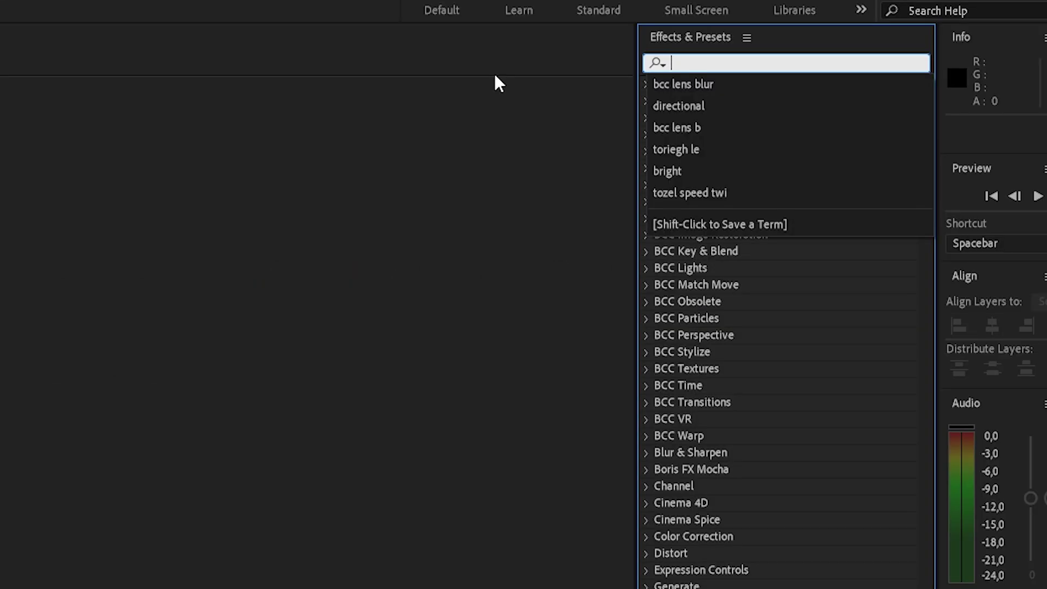
type("bcc directio")
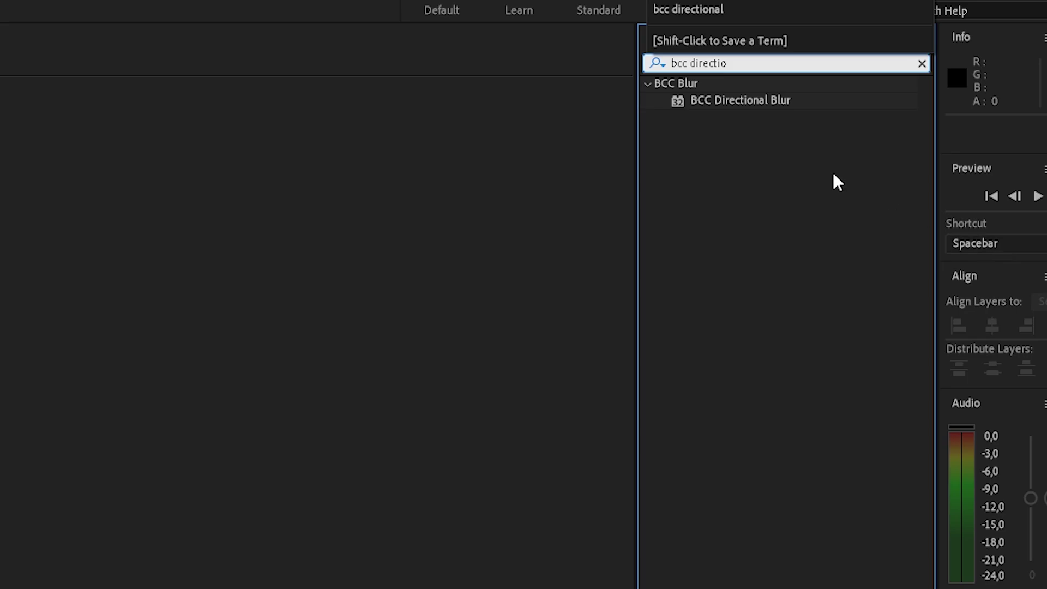
left_click_drag(739, 100, 718, 110)
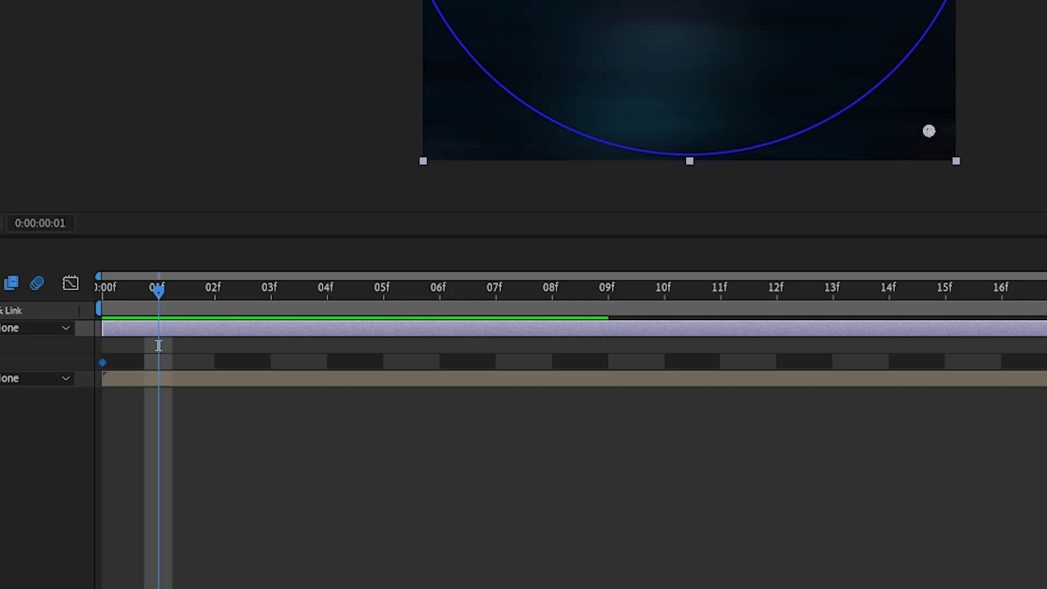
- Keyframe Blur Amount from 100 to 0 by frame 8 and steepen its value curve
left_click_drag(156, 346, 494, 346)
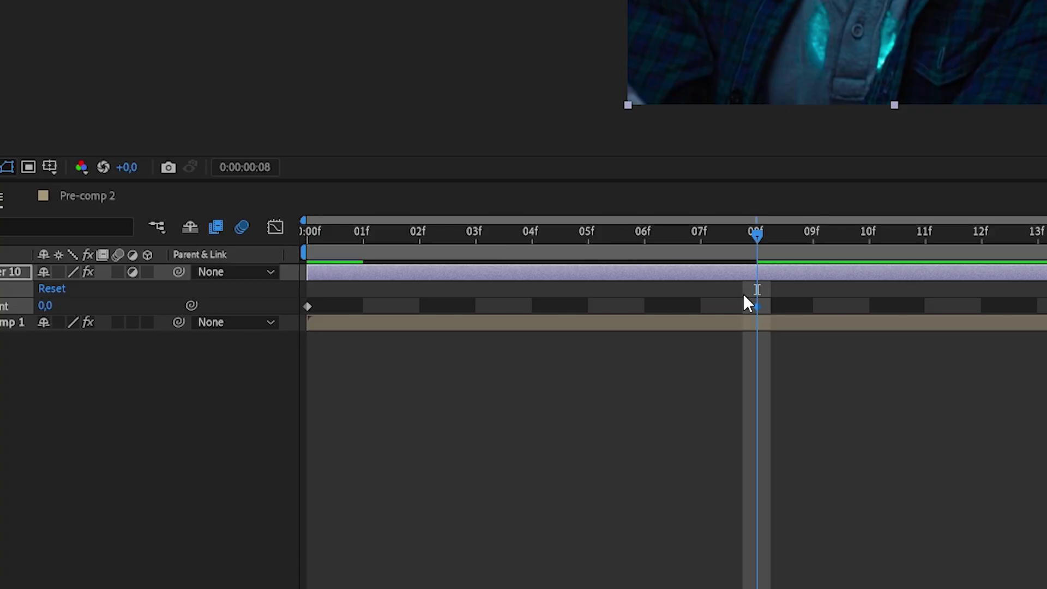
left_click_drag(795, 295, 332, 324)
key("shift+F3")
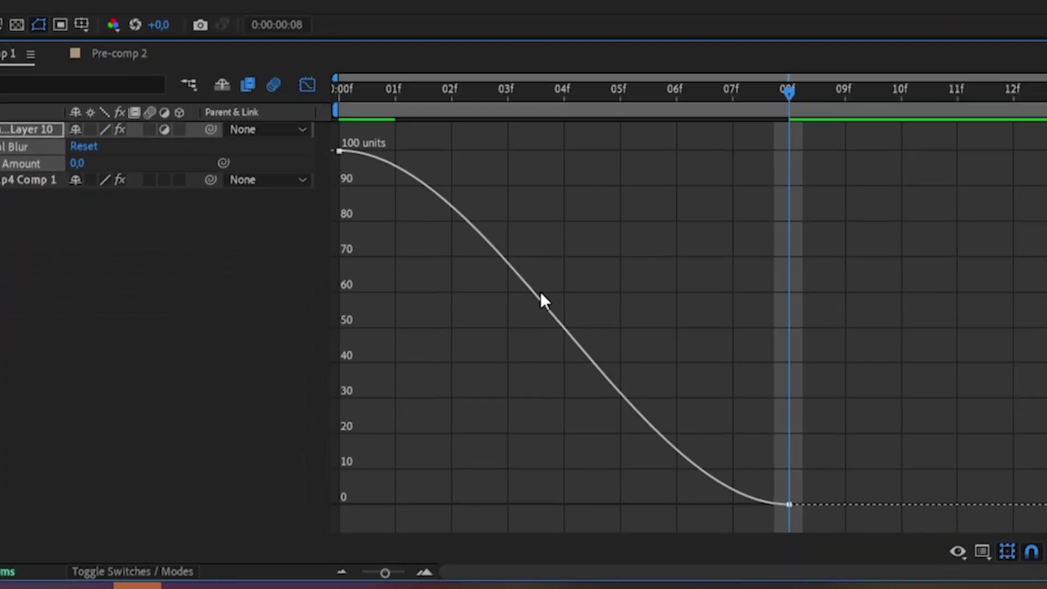
left_click(509, 444)
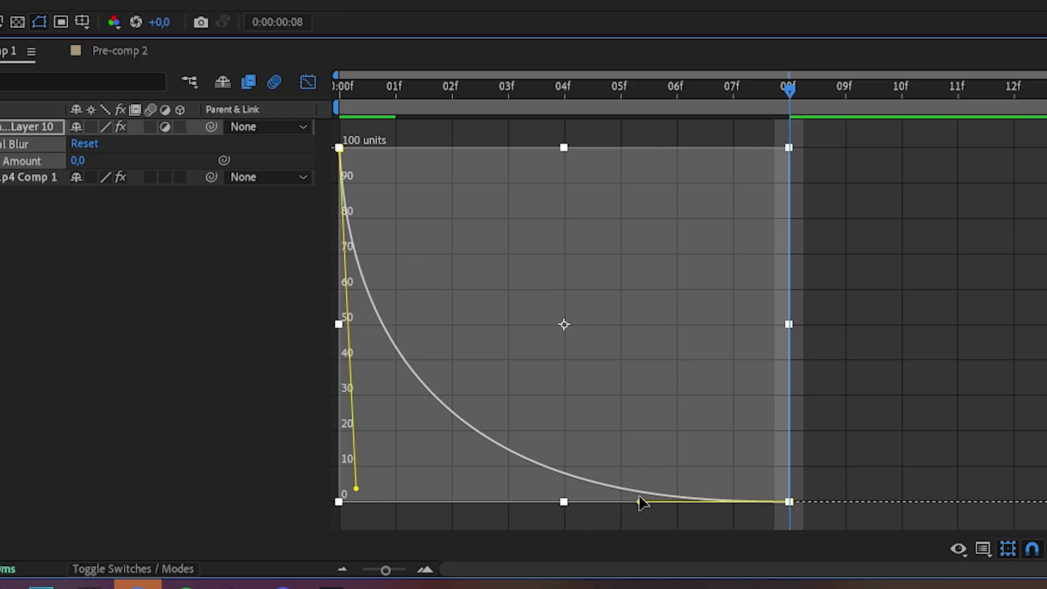
key("shift+F3")
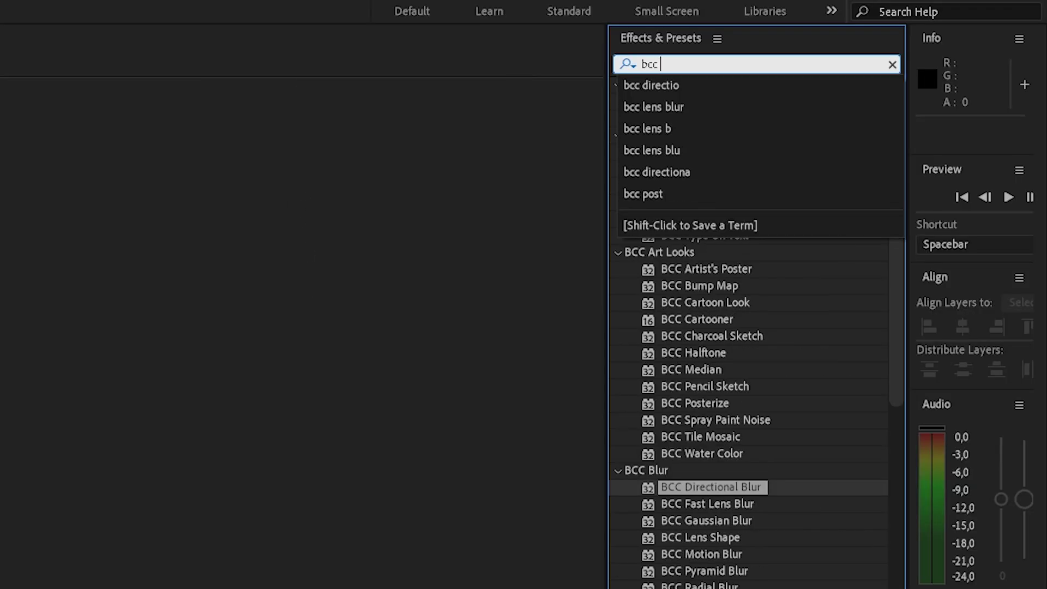
- Apply BCC Lens Blur OBS to the adjustment layer with Quality set to Sharper
type("lens blu")
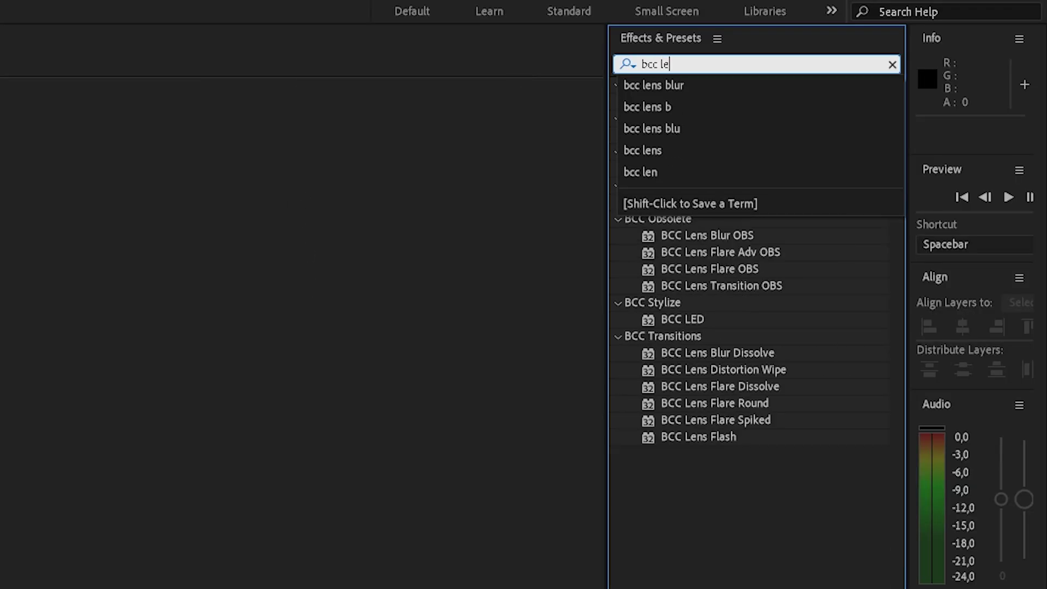
double_click(724, 103)
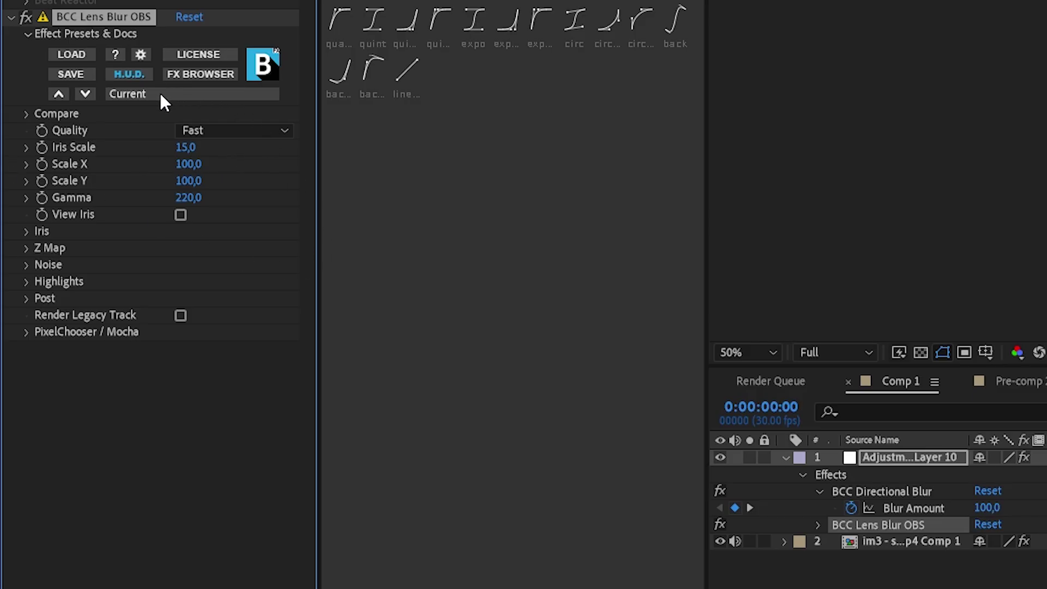
left_click(210, 130)
left_click(237, 223)
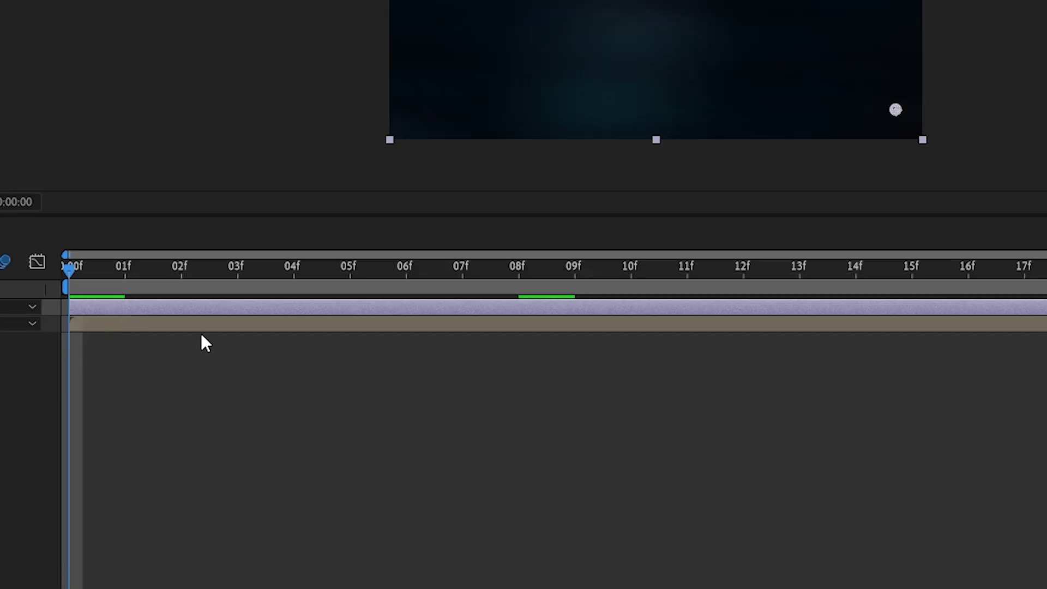
- Keyframe Iris Scale from 15 to 0 at frame 08, easing it into a sharp early drop
key("Page_Down")
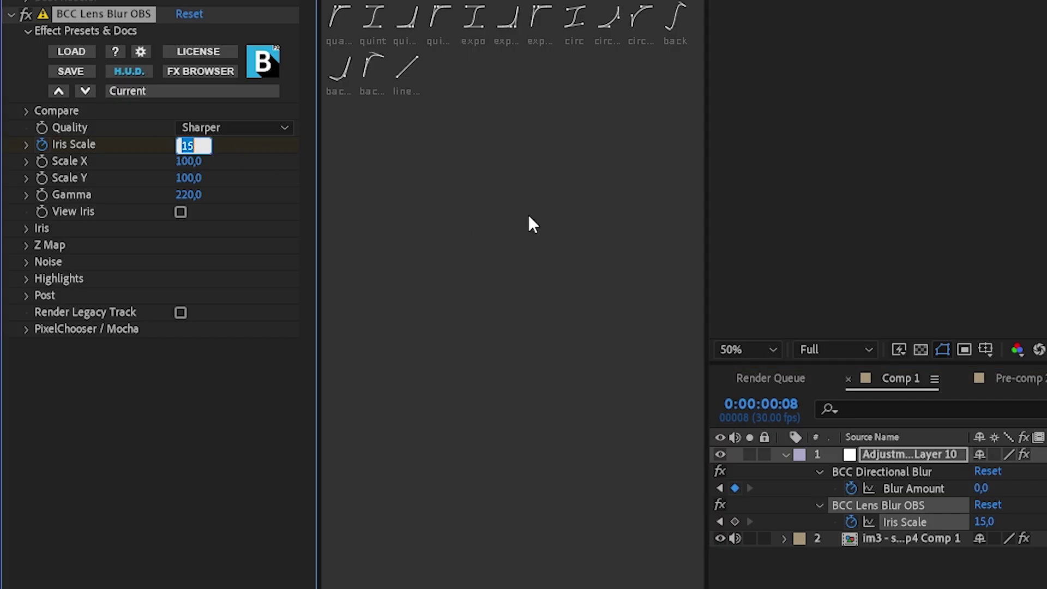
type("0")
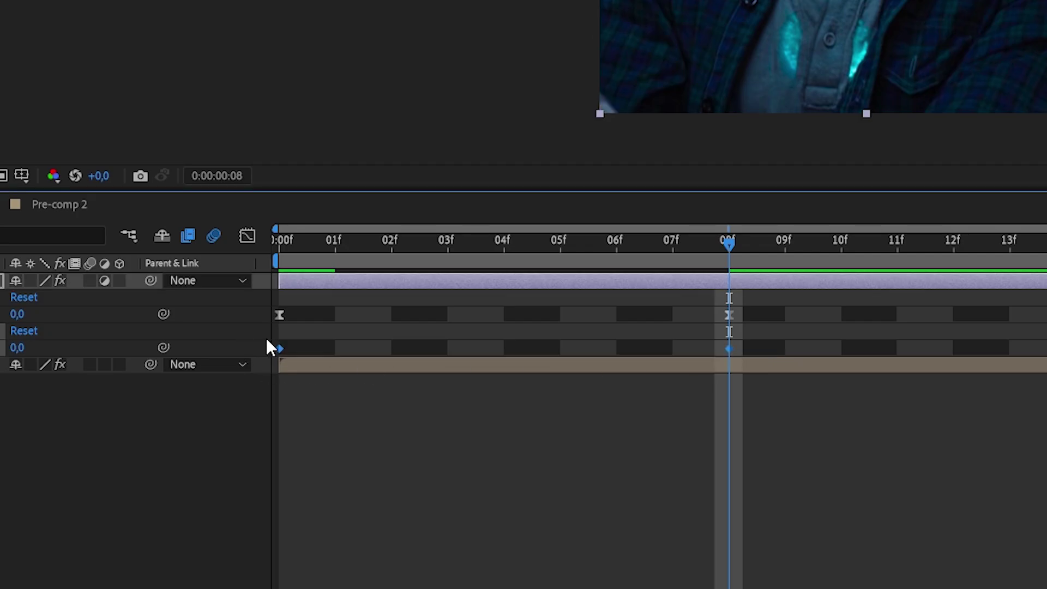
key("ctrl+alt+h")
left_click(246, 238)
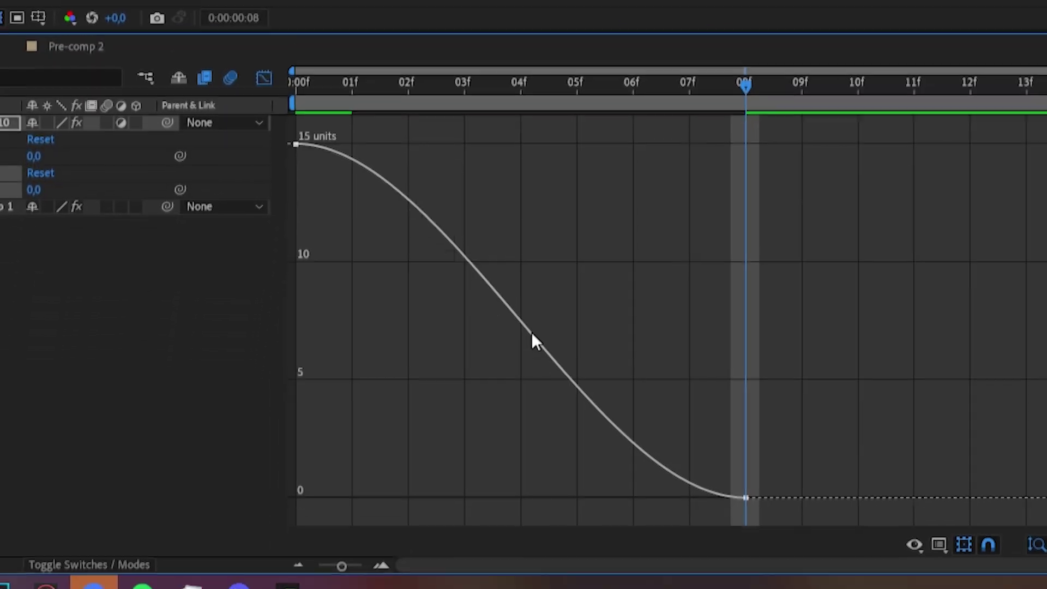
double_click(507, 310)
left_click_drag(445, 141, 380, 240)
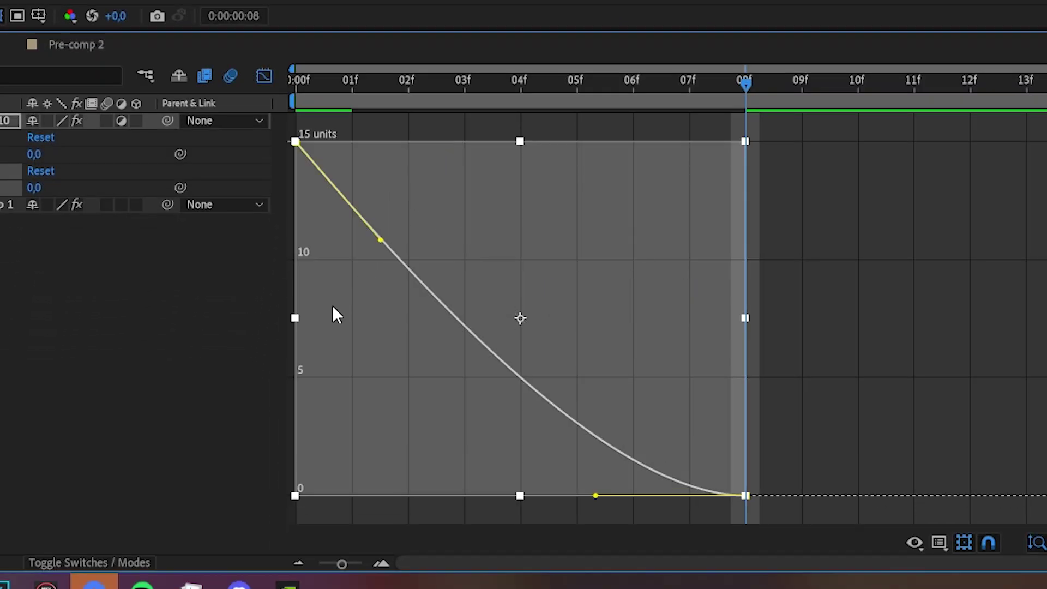
left_click_drag(594, 495, 384, 496)
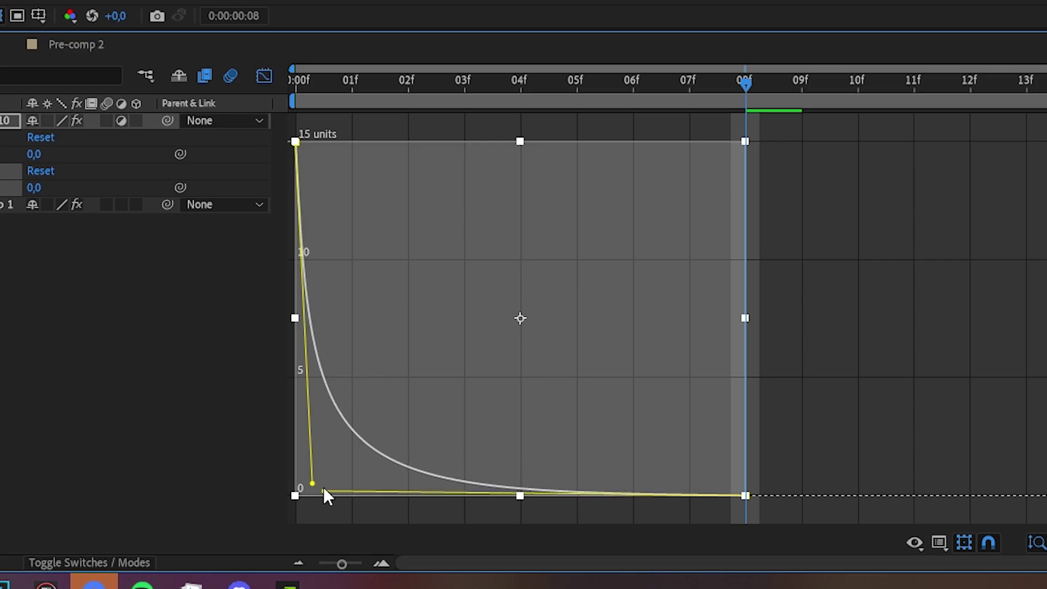